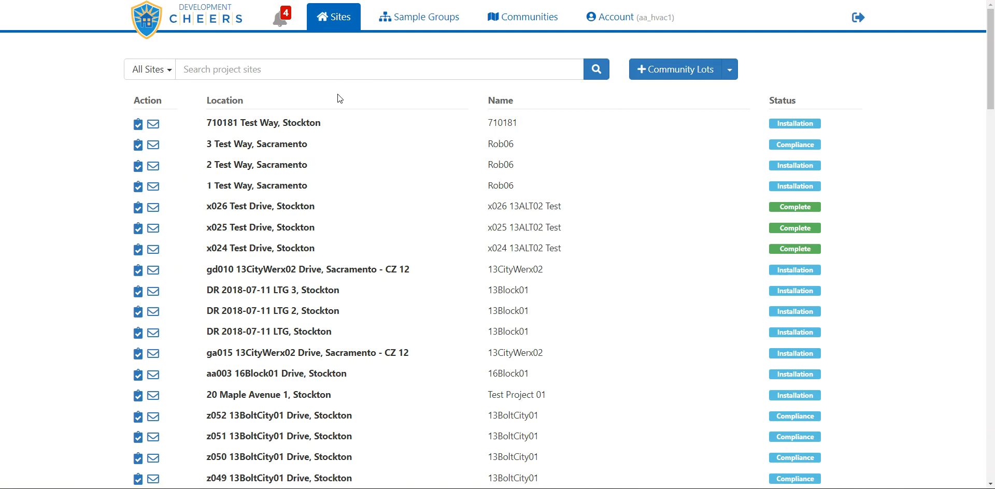
Open the first listed project site and review its CF3R Verification, CF2R Installation and CF1R Compliance forms
{"action": "left_click", "coordinate": [306, 127]}
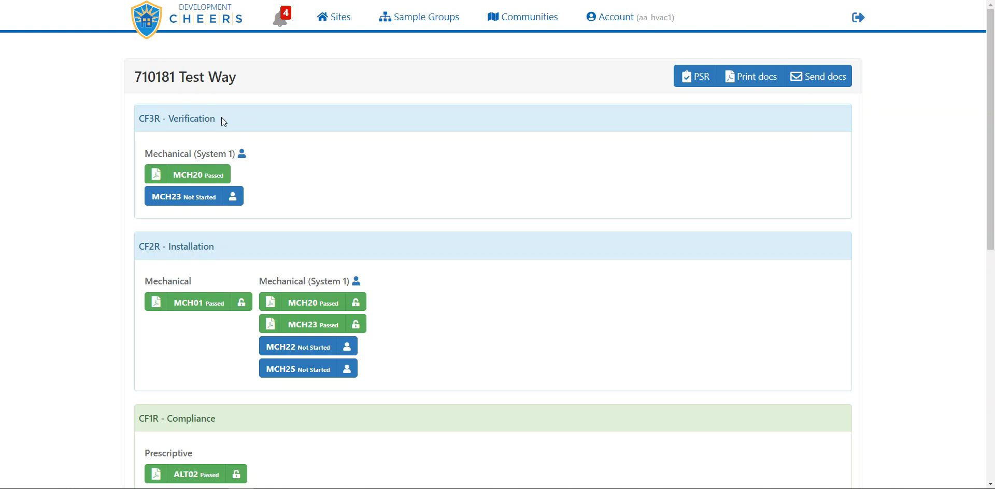
{"action": "left_click_drag", "start_coordinate": [215, 118], "coordinate": [140, 119]}
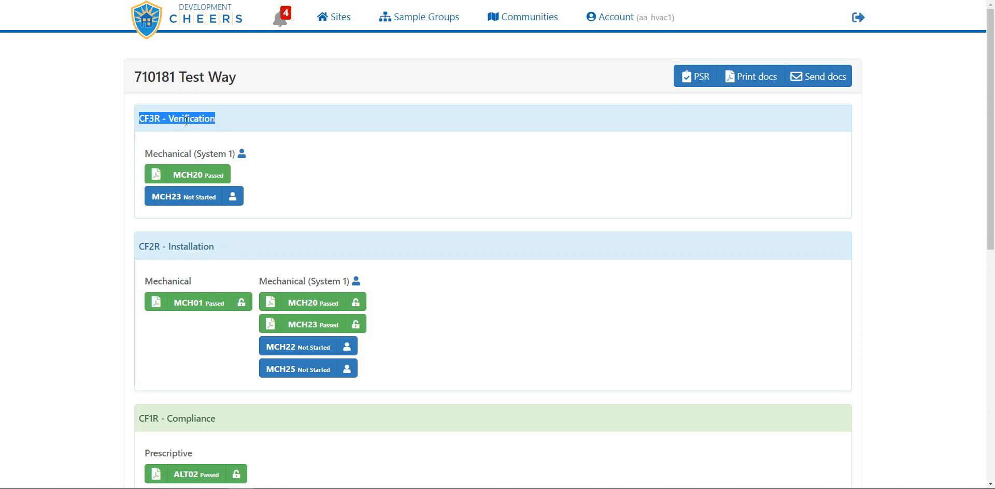
{"action": "left_click", "coordinate": [291, 123]}
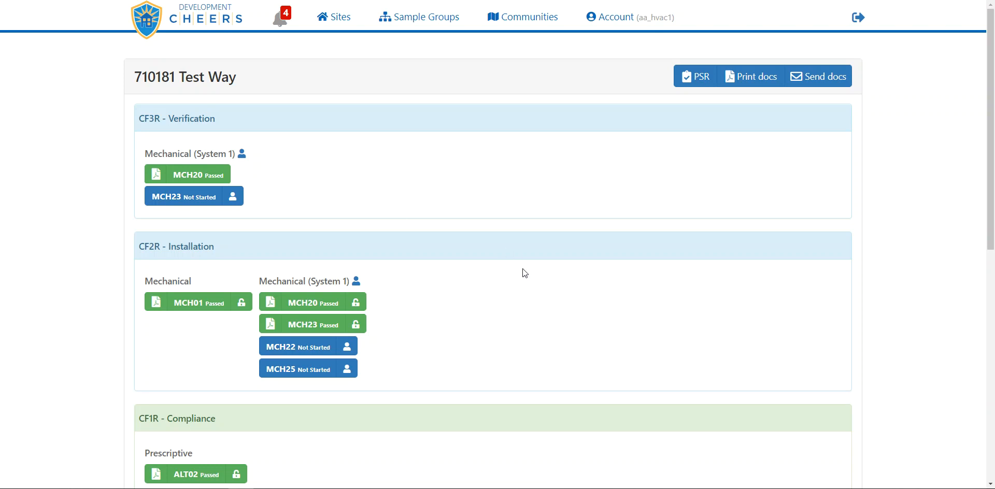
{"action": "scroll", "coordinate": [484, 290], "scroll_direction": "down", "scroll_amount": 3}
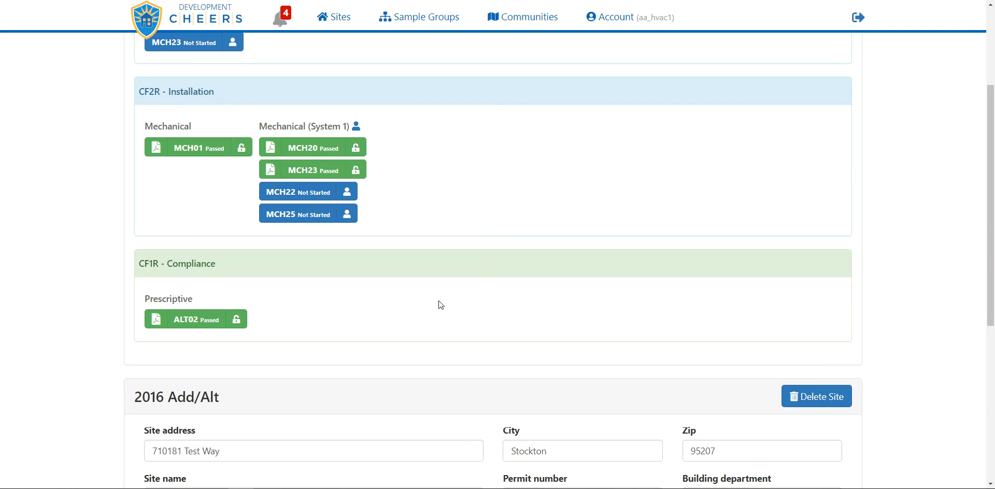
{"action": "scroll", "coordinate": [439, 305], "scroll_direction": "down", "scroll_amount": 1}
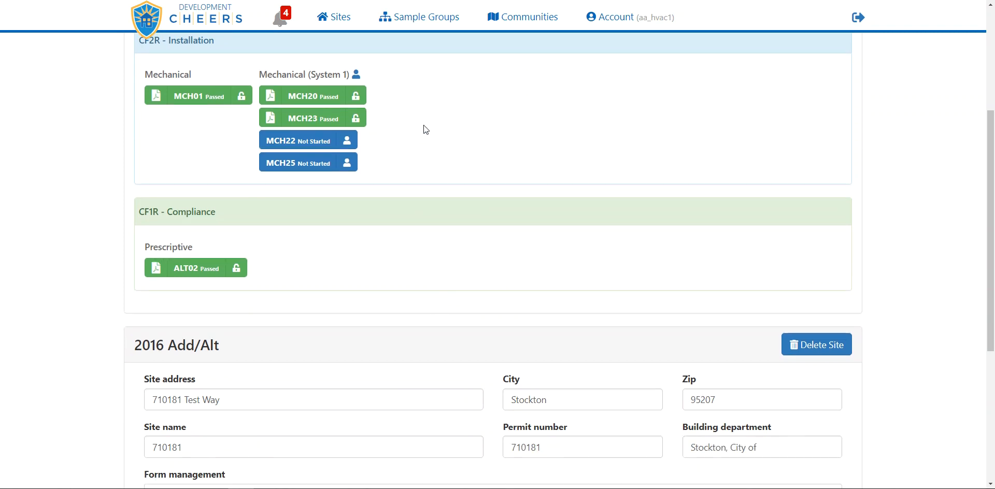
{"action": "scroll", "coordinate": [424, 129], "scroll_direction": "up", "scroll_amount": 4}
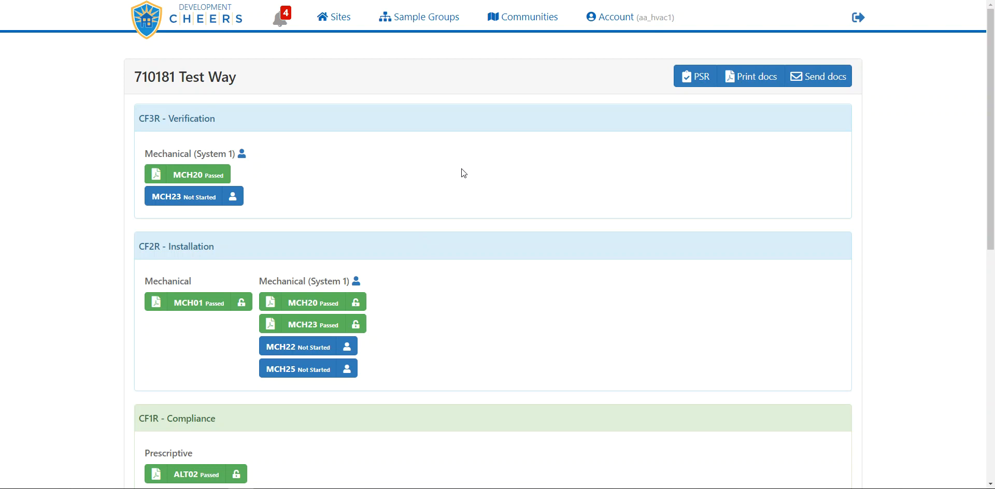
{"action": "scroll", "coordinate": [461, 168], "scroll_direction": "down", "scroll_amount": 4}
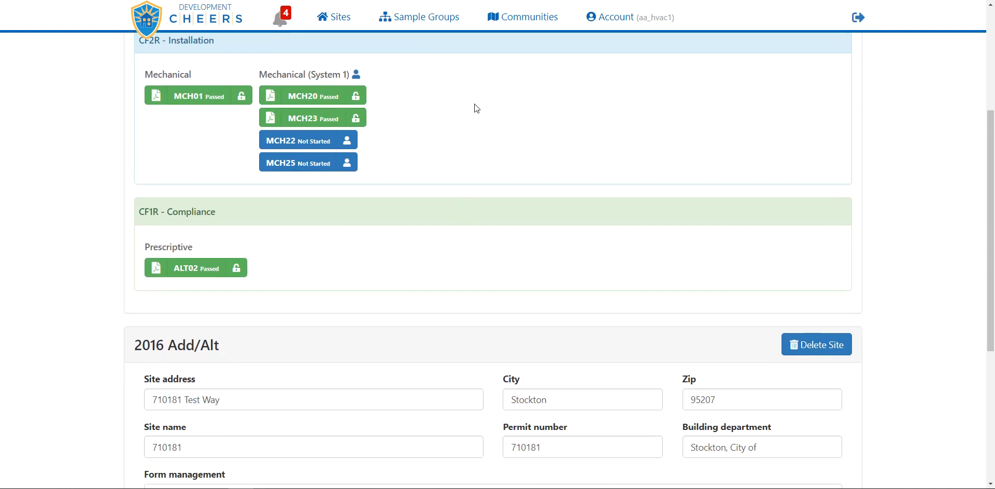
{"action": "scroll", "coordinate": [474, 104], "scroll_direction": "up", "scroll_amount": 3}
{"action": "scroll", "coordinate": [474, 108], "scroll_direction": "down", "scroll_amount": 2}
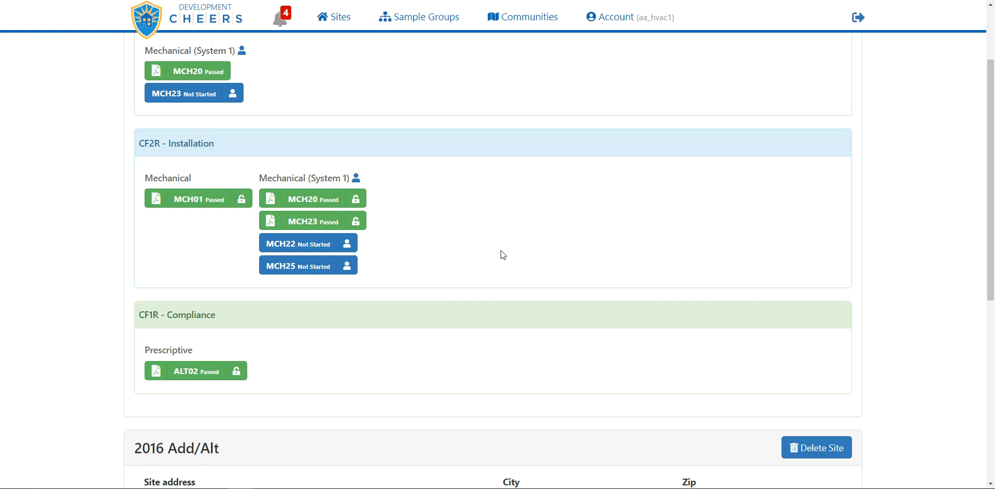
{"action": "scroll", "coordinate": [500, 250], "scroll_direction": "up", "scroll_amount": 2}
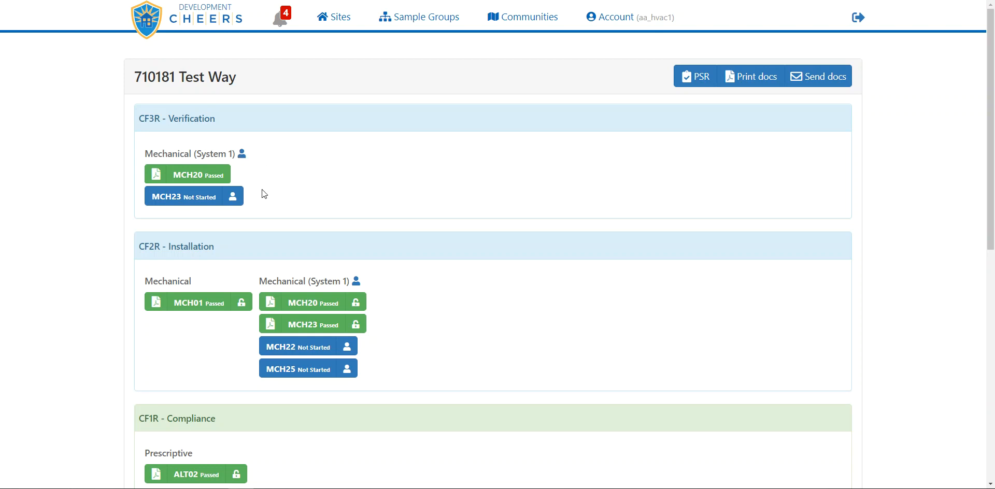
Replace the passed MCH23 form under CF2R Installation, Mechanical (System 1), and confirm the replacement
{"action": "scroll", "coordinate": [463, 212], "scroll_direction": "down", "scroll_amount": 1}
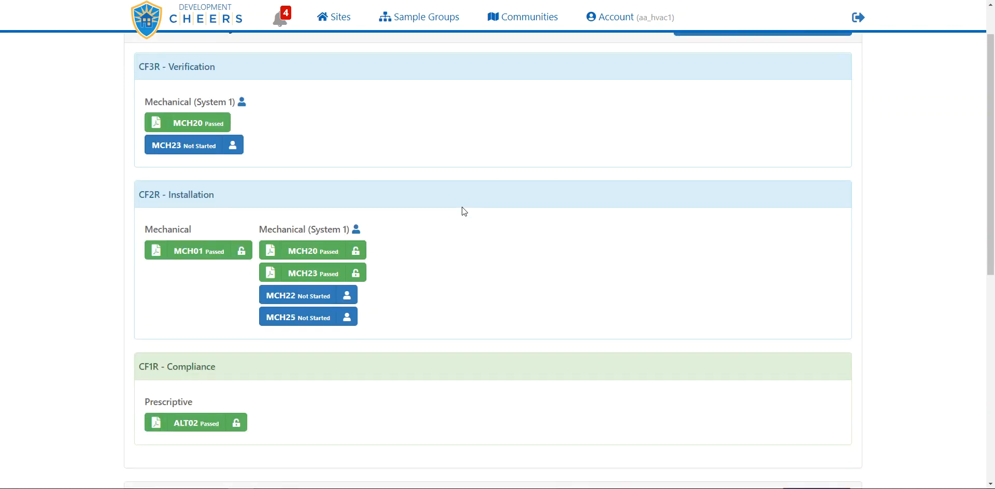
{"action": "scroll", "coordinate": [464, 212], "scroll_direction": "down", "scroll_amount": 1}
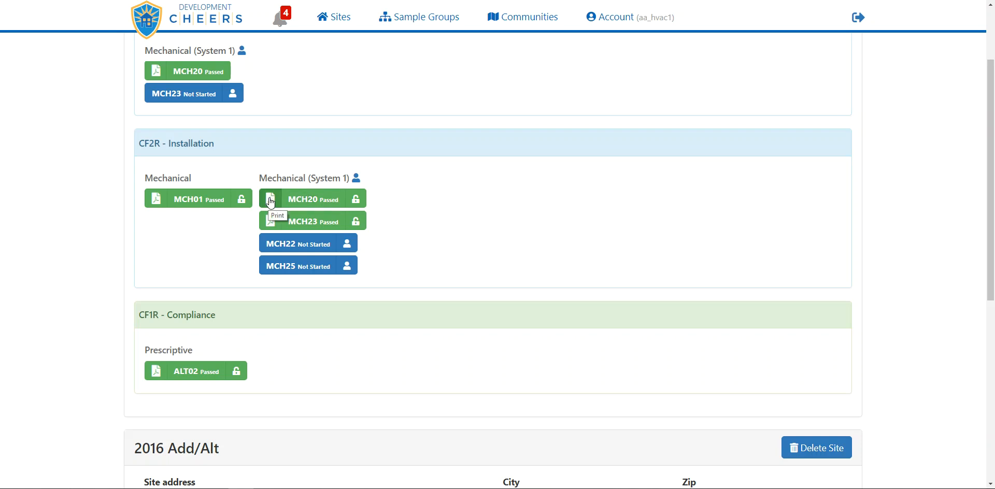
{"action": "left_click", "coordinate": [356, 223]}
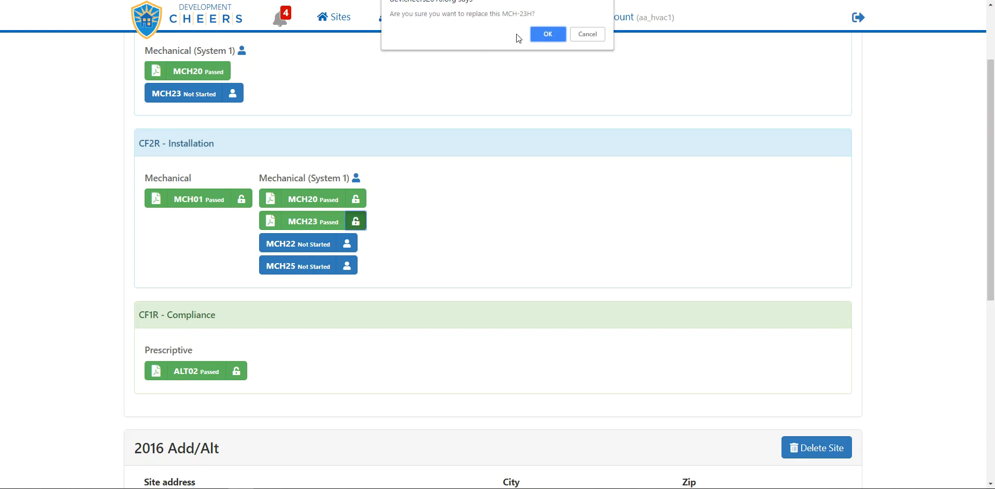
{"action": "left_click", "coordinate": [544, 32]}
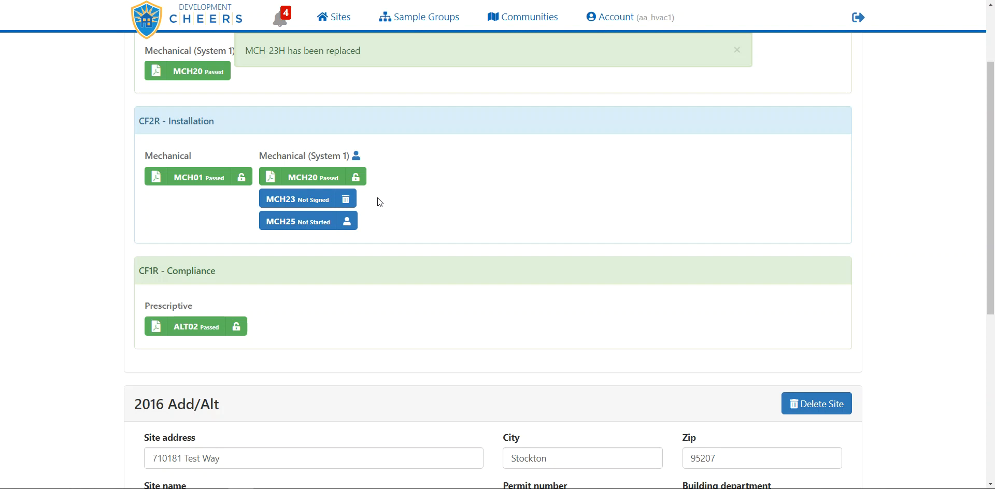
Delete the word "Way" from the end of the site address in the 2016 Add/Alt section and dismiss the notification
{"action": "scroll", "coordinate": [378, 199], "scroll_direction": "up", "scroll_amount": 1}
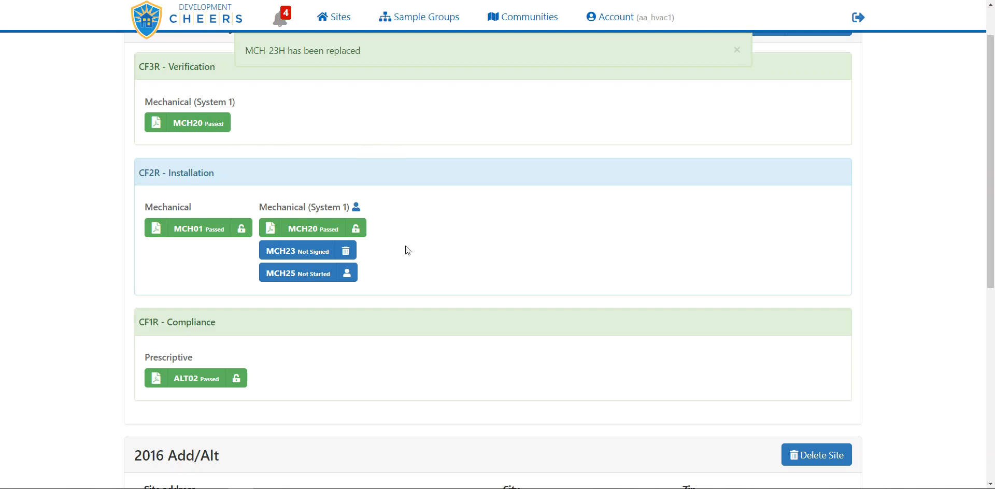
{"action": "scroll", "coordinate": [408, 250], "scroll_direction": "down", "scroll_amount": 2}
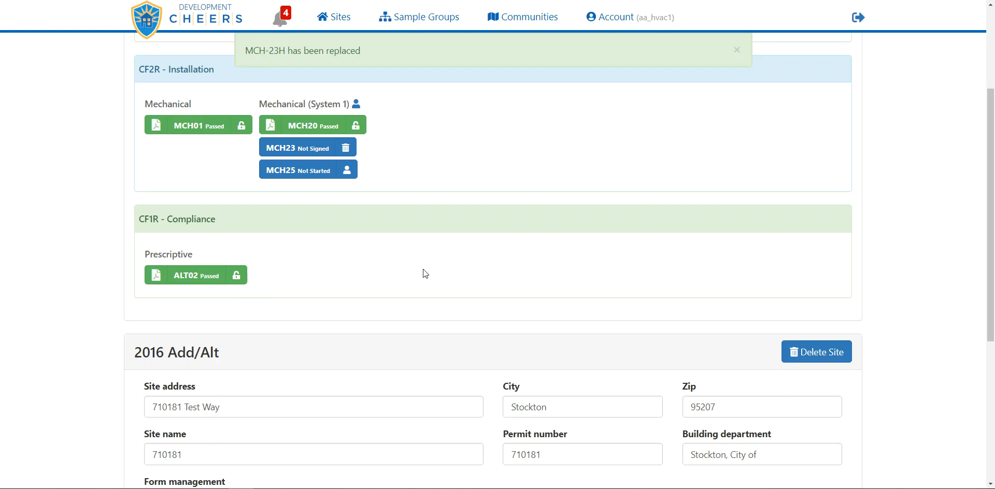
{"action": "scroll", "coordinate": [423, 270], "scroll_direction": "down", "scroll_amount": 3}
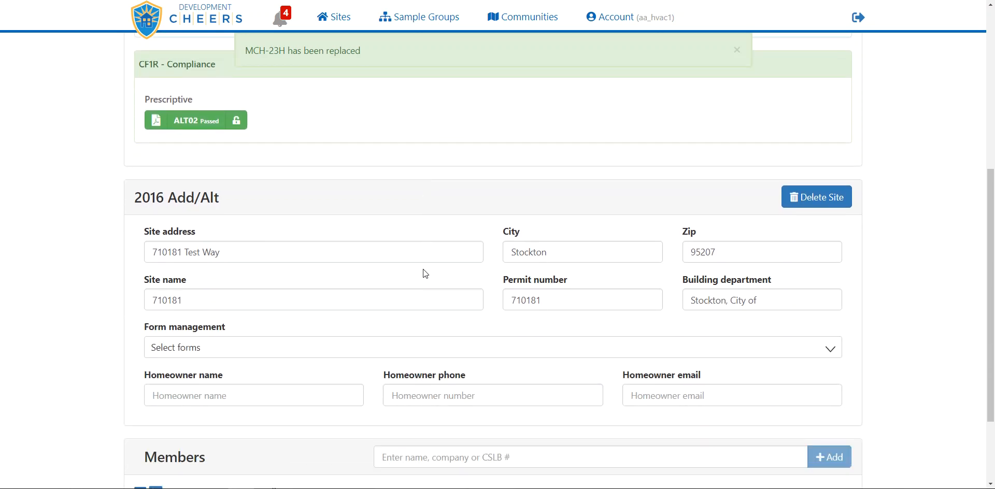
{"action": "scroll", "coordinate": [423, 269], "scroll_direction": "down", "scroll_amount": 1}
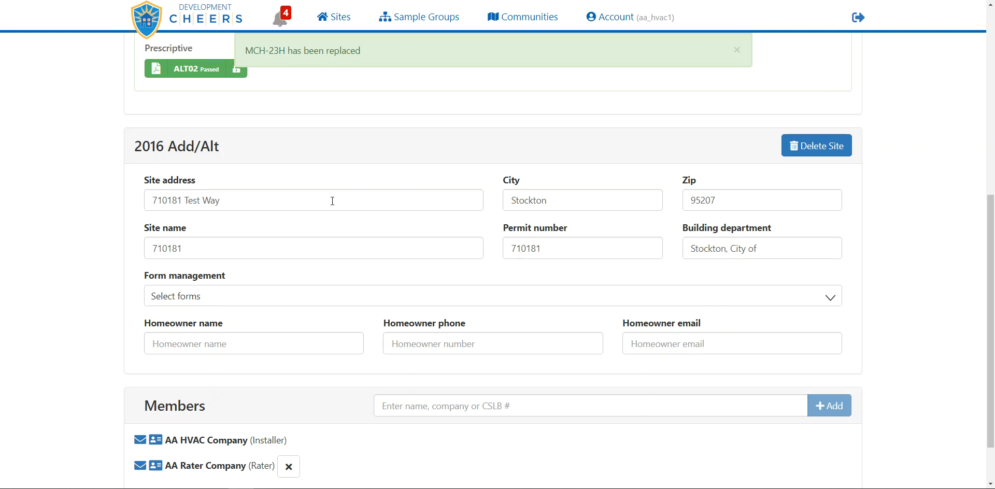
{"action": "left_click", "coordinate": [237, 201]}
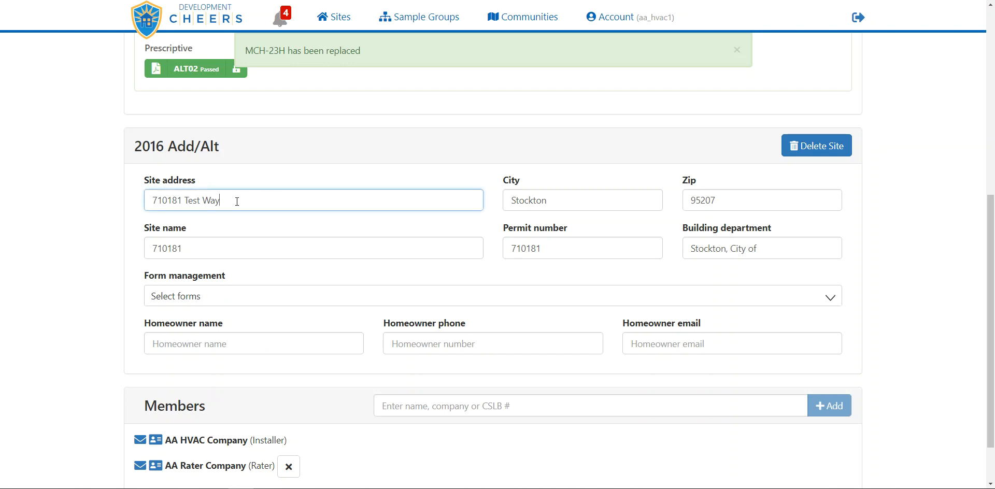
{"action": "key", "text": "BackSpace"}
{"action": "key", "text": "BackSpace"}
{"action": "key", "text": "BackSpace"}
{"action": "left_click", "coordinate": [427, 49]}
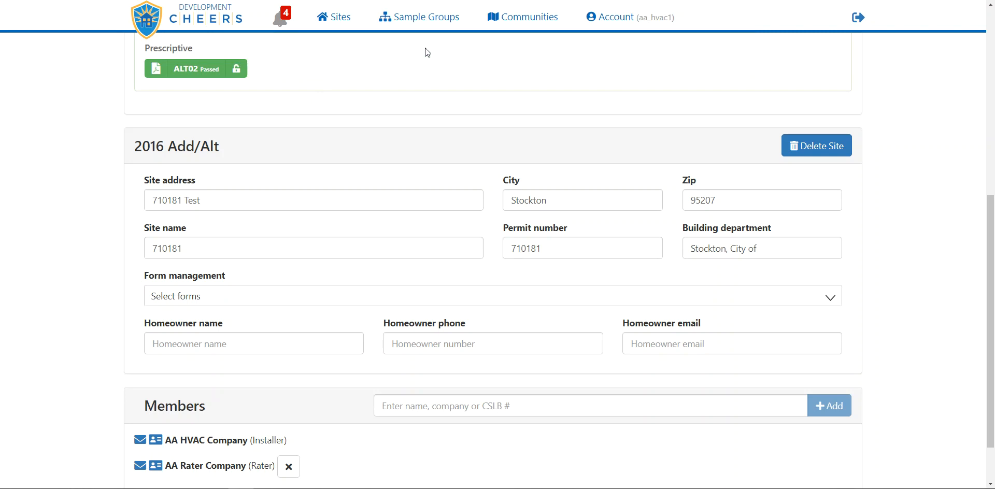
Restore the word "Way" at the end of the site address, commit the change and dismiss the notification
{"action": "left_click", "coordinate": [275, 199]}
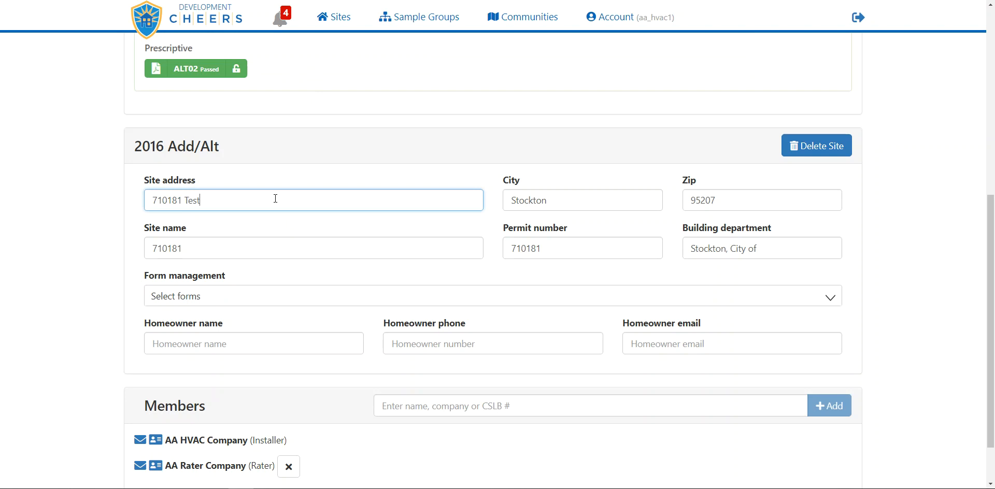
{"action": "type", "text": "Way"}
{"action": "key", "text": "Tab"}
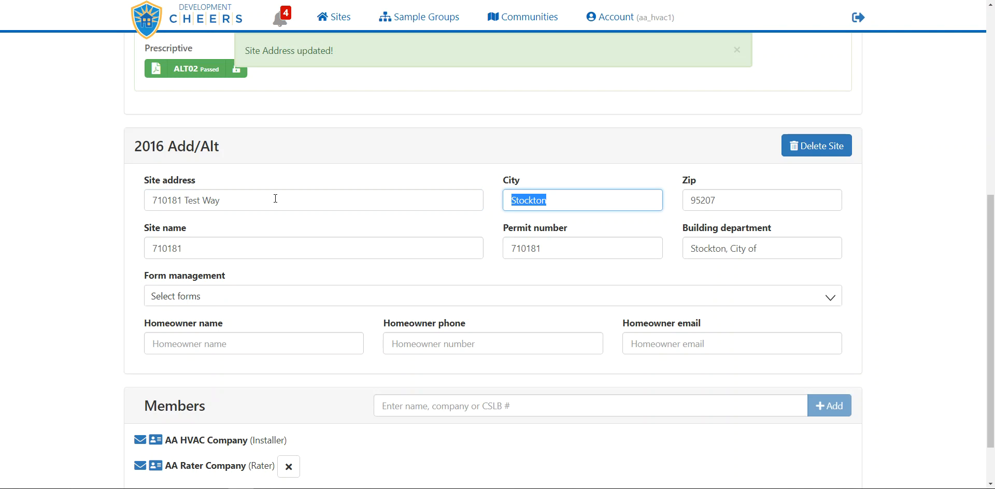
{"action": "left_click", "coordinate": [388, 49]}
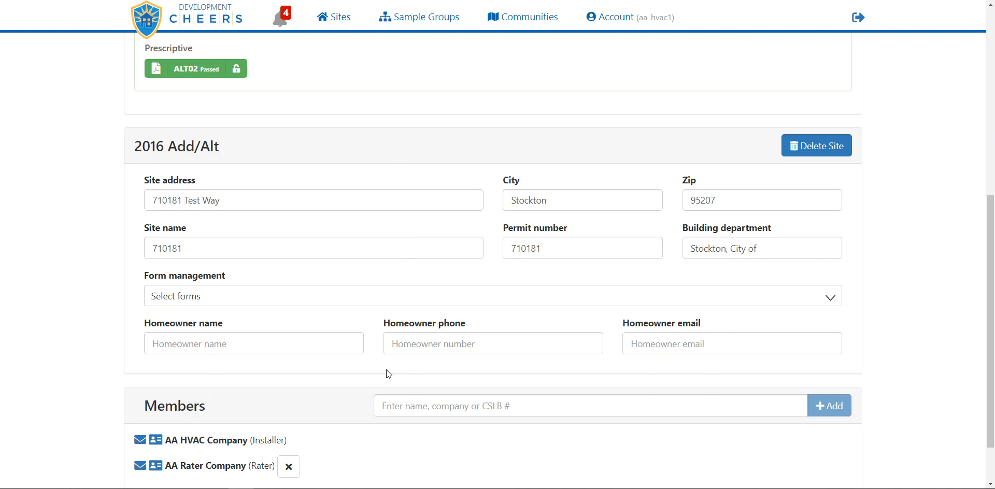
Fill in the homeowner's full name using a suggested entry and dismiss the update notification
{"action": "left_click", "coordinate": [247, 343]}
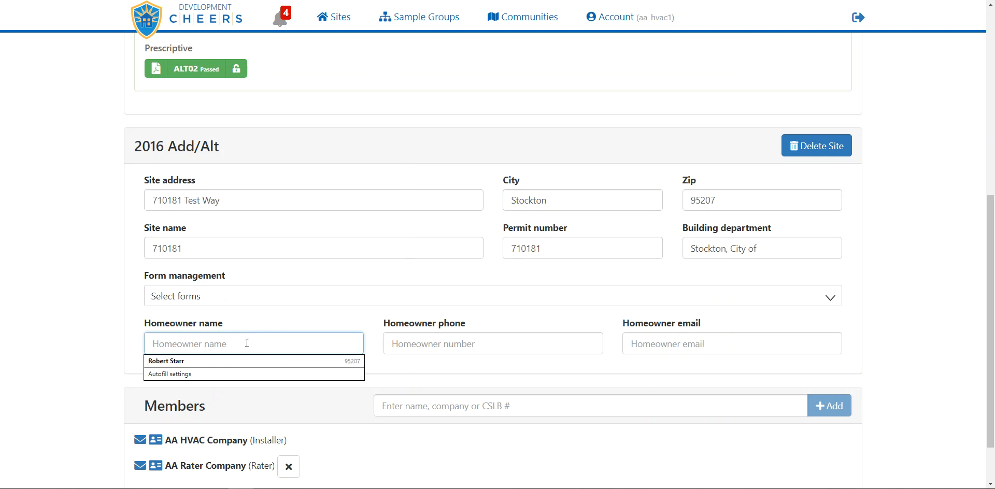
{"action": "type", "text": "John Smith"}
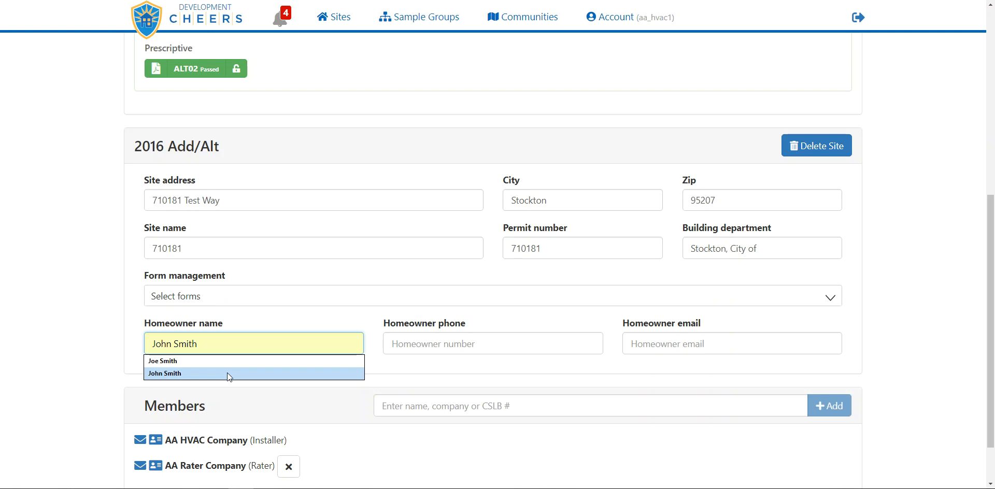
{"action": "left_click", "coordinate": [227, 372]}
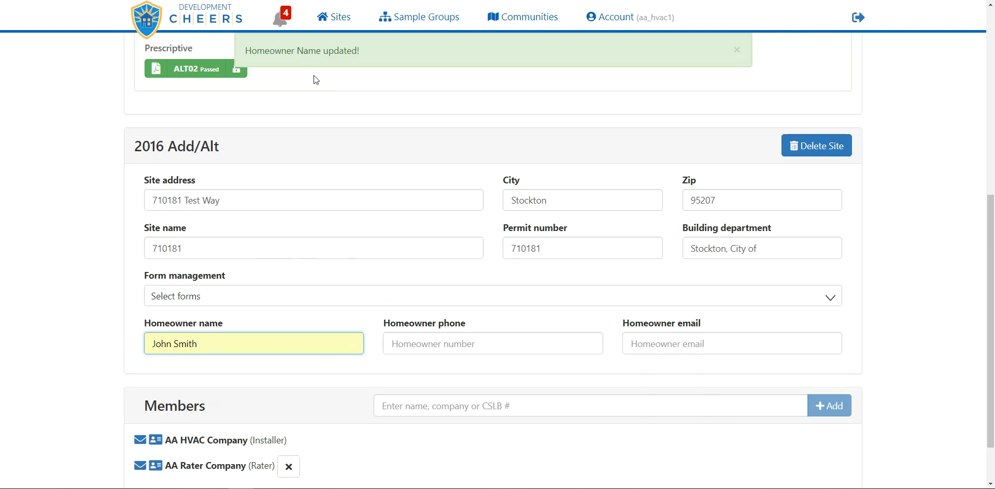
{"action": "left_click", "coordinate": [403, 48]}
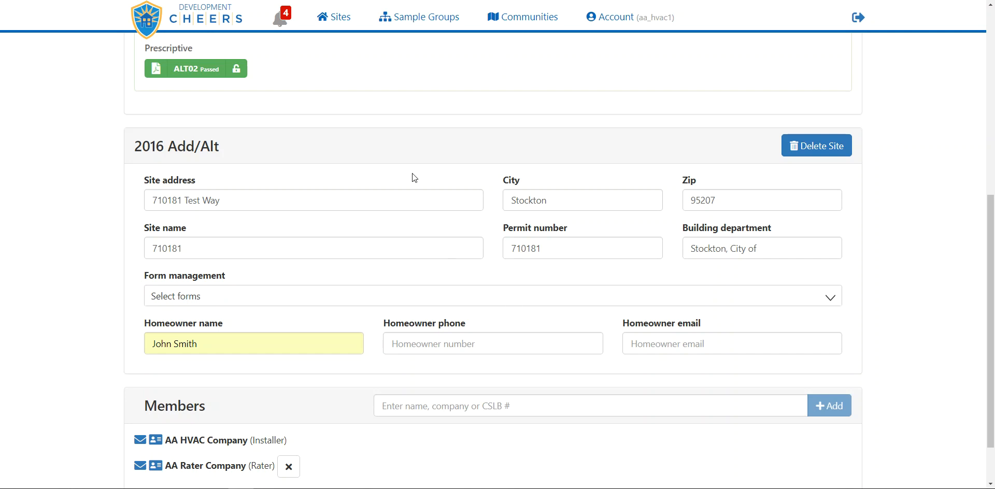
Enable the "No LTG01 Lighting" and "No STH01 Solar water heater" options in the site's form management
{"action": "left_click_drag", "start_coordinate": [227, 275], "coordinate": [176, 274]}
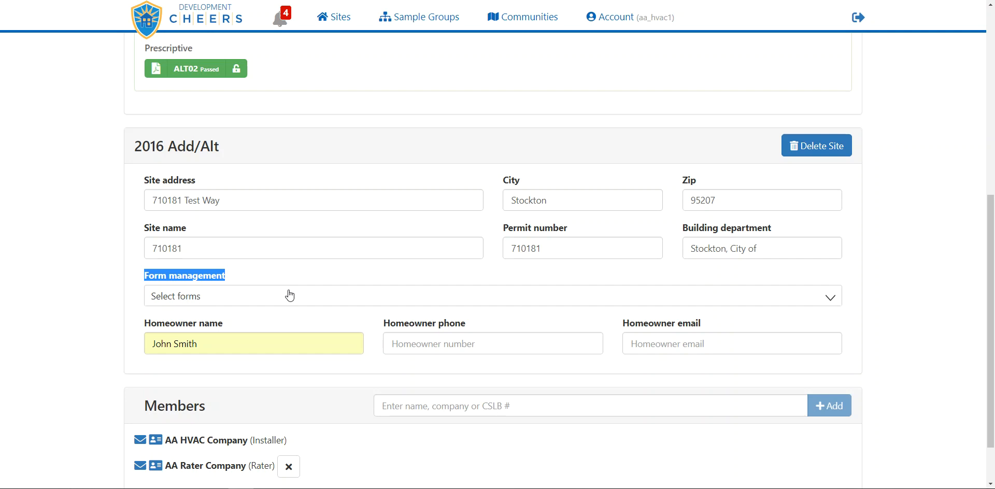
{"action": "scroll", "coordinate": [294, 297], "scroll_direction": "down", "scroll_amount": 1}
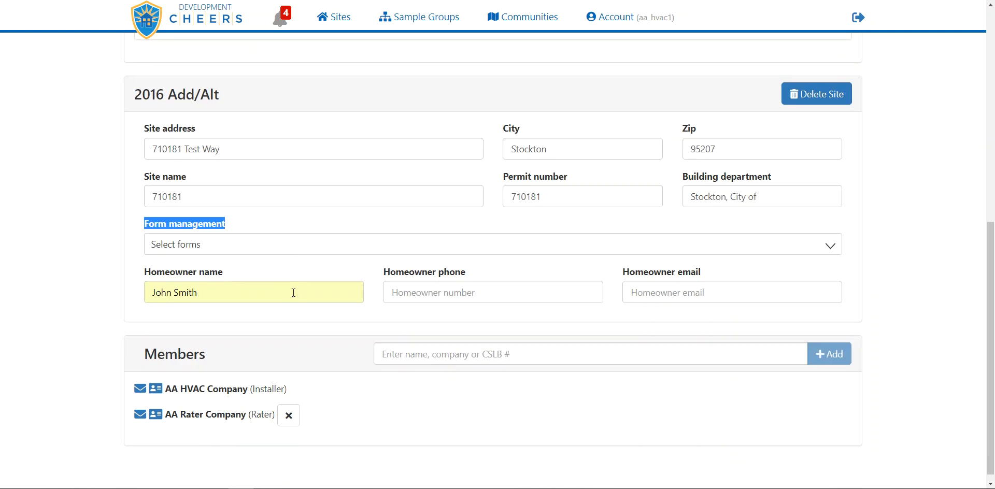
{"action": "left_click", "coordinate": [300, 249]}
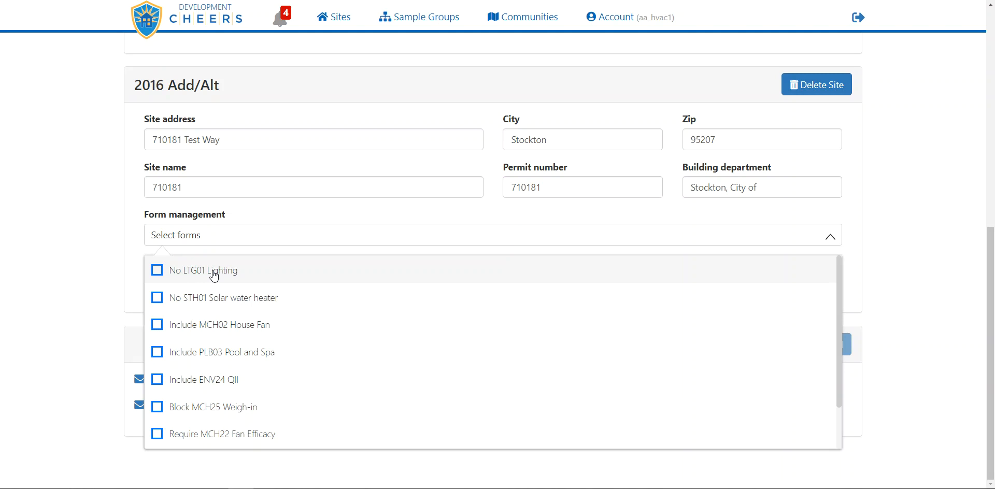
{"action": "left_click", "coordinate": [158, 270]}
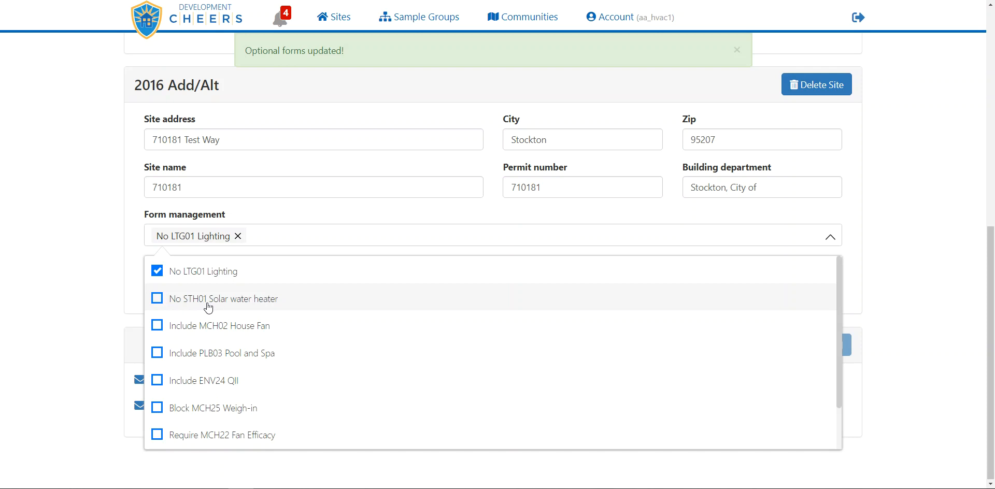
{"action": "left_click", "coordinate": [157, 299]}
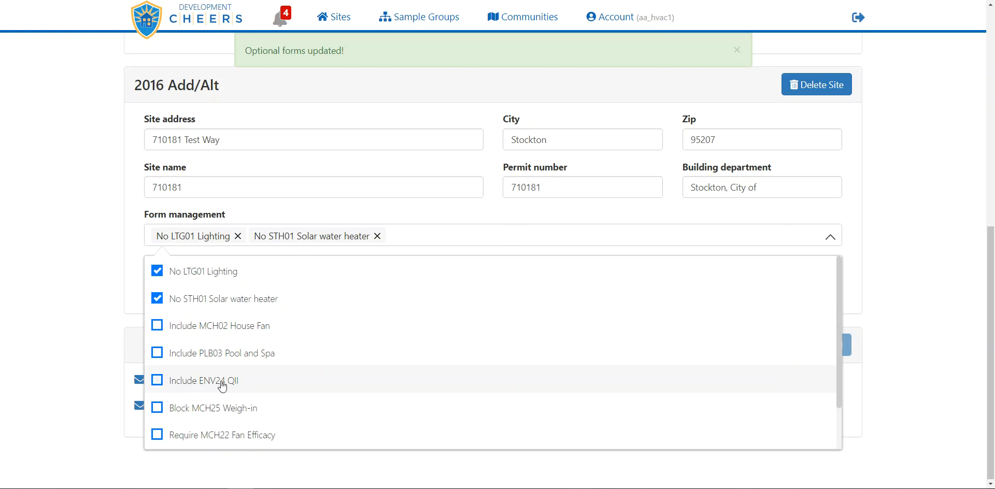
Add the "Block MCH25 Weigh-in" option to the site's managed forms, close the option list and remove that option
{"action": "scroll", "coordinate": [267, 374], "scroll_direction": "down", "scroll_amount": 1}
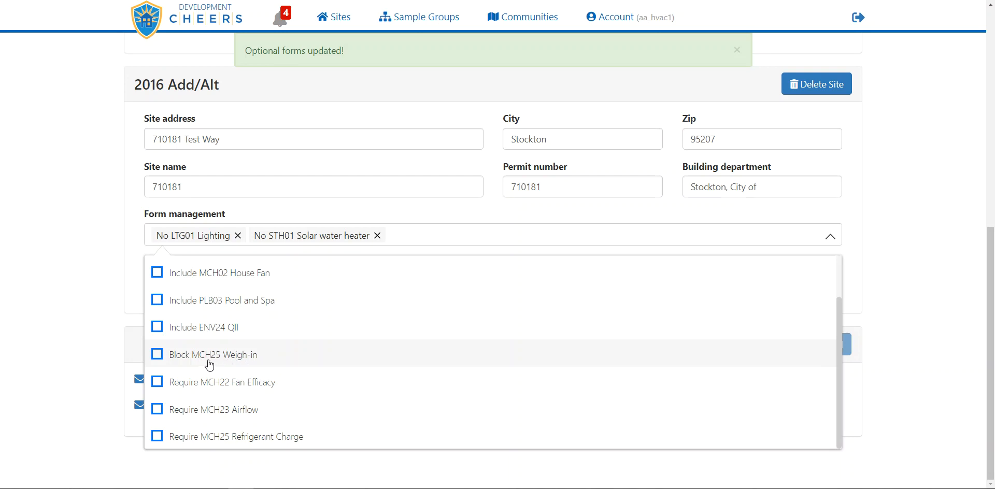
{"action": "left_click", "coordinate": [159, 357]}
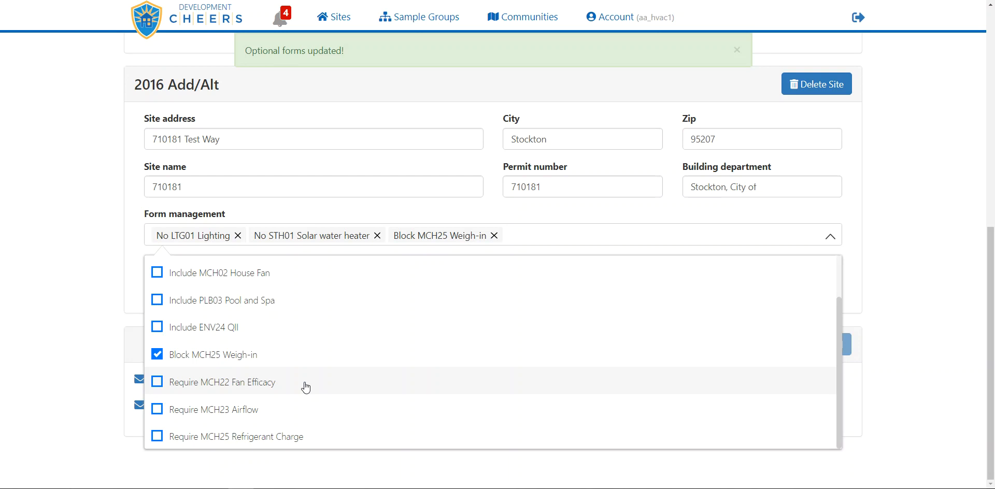
{"action": "left_click", "coordinate": [535, 239]}
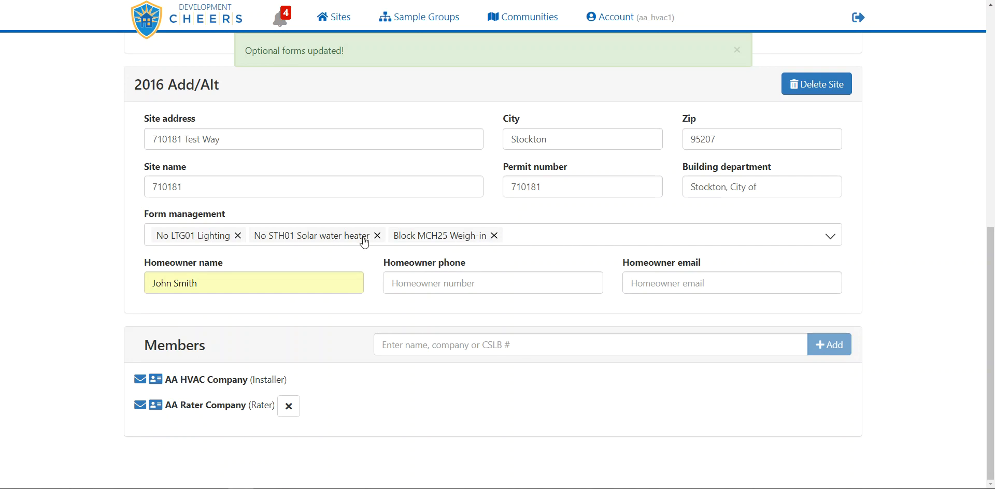
{"action": "left_click", "coordinate": [495, 236]}
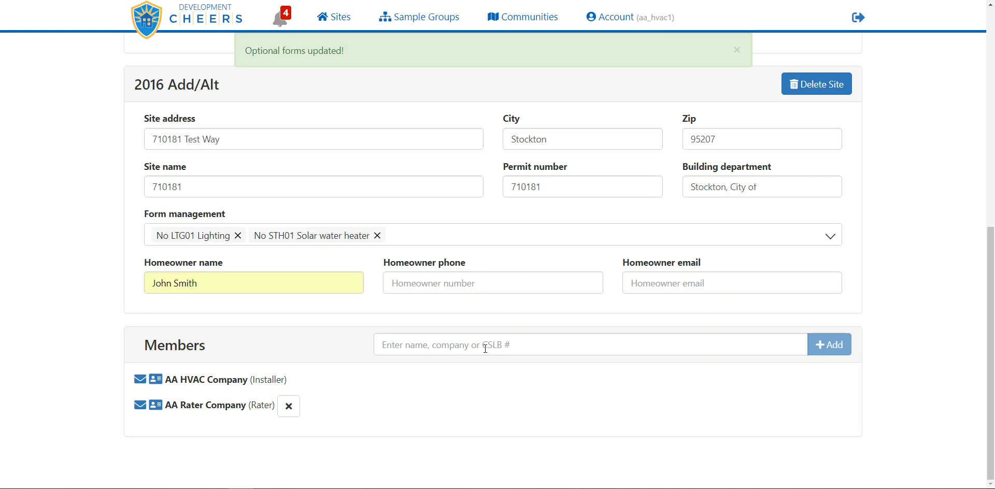
Search the member field for the contact's full name and add their AA Insulation Company entry to the site's members
{"action": "left_click", "coordinate": [445, 344]}
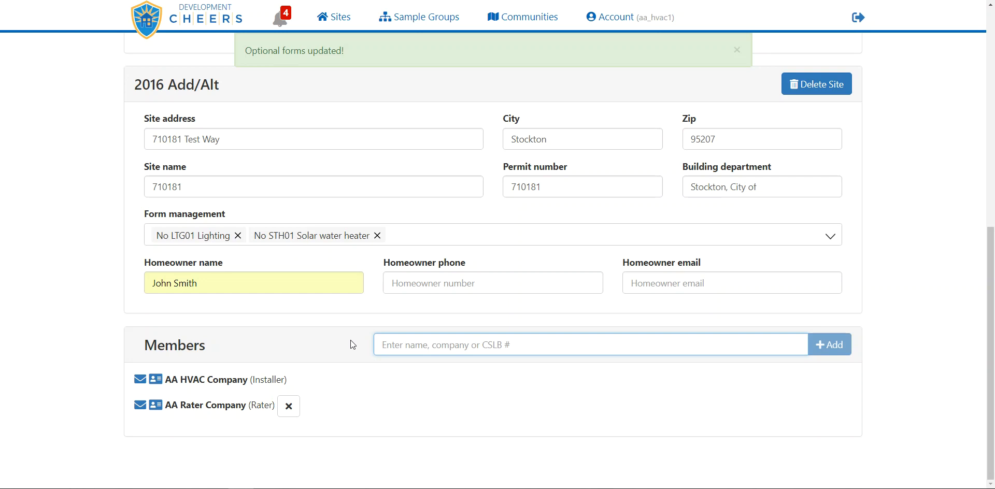
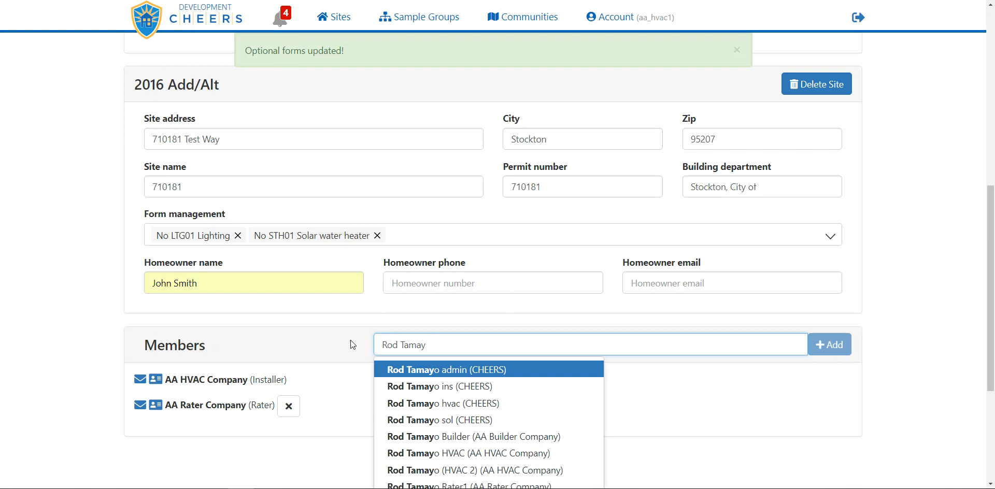
{"action": "scroll", "coordinate": [360, 382], "scroll_direction": "down", "scroll_amount": 1}
{"action": "scroll", "coordinate": [363, 386], "scroll_direction": "down", "scroll_amount": 2}
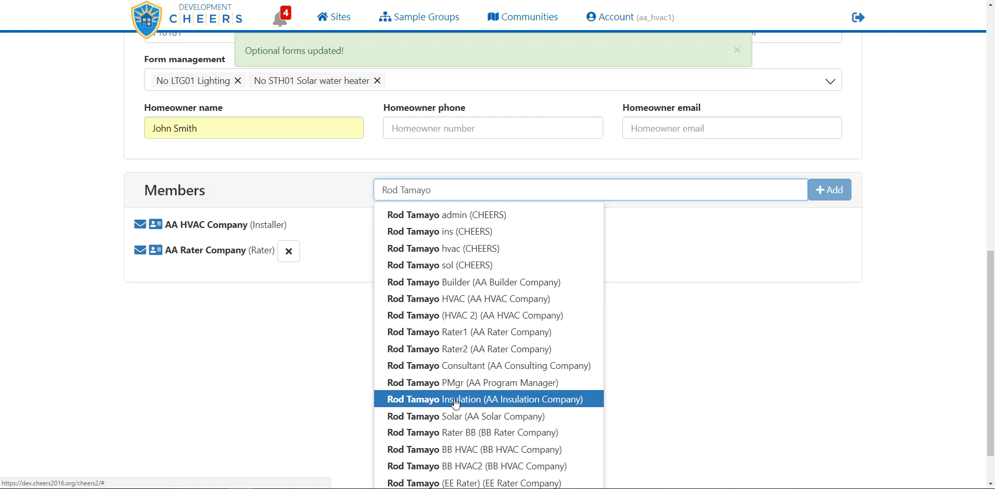
{"action": "left_click", "coordinate": [455, 399]}
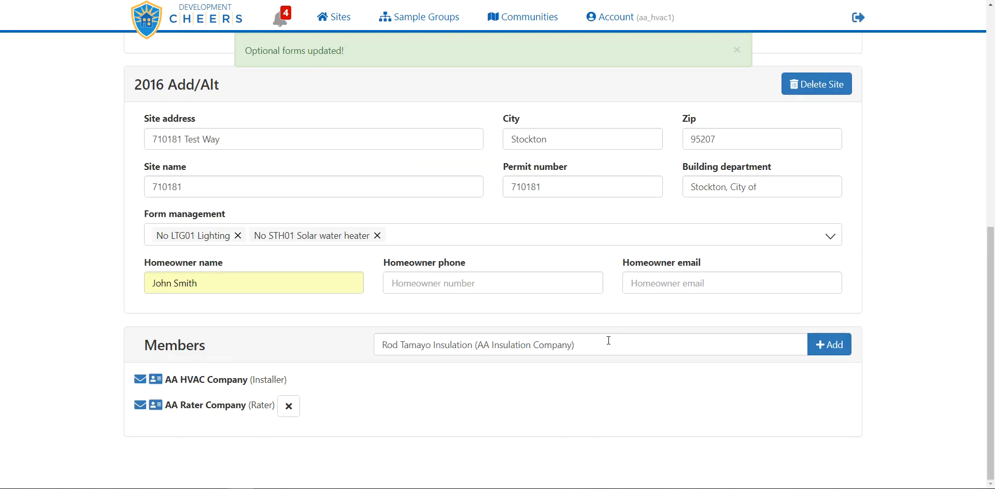
{"action": "left_click", "coordinate": [829, 345]}
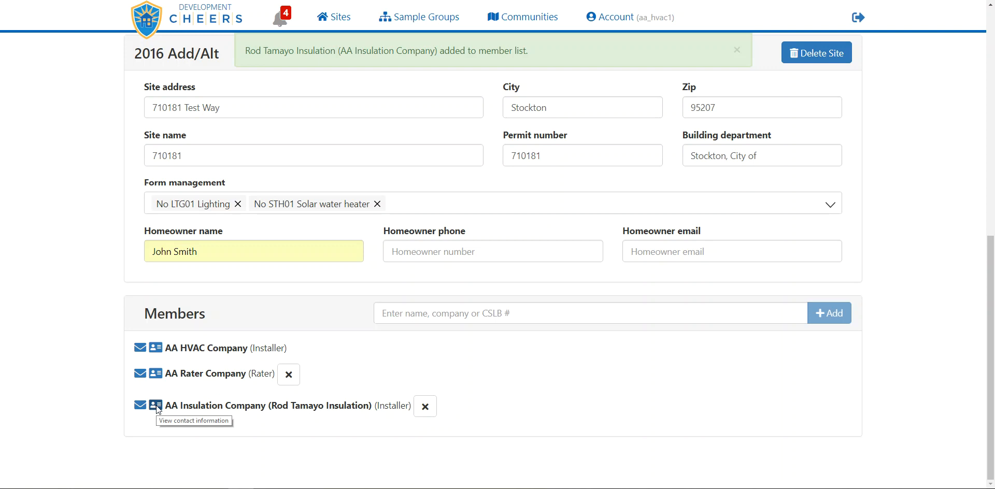
Show the contact information of the AA Insulation Company member and return to the site's forms overview
{"action": "left_click", "coordinate": [156, 406]}
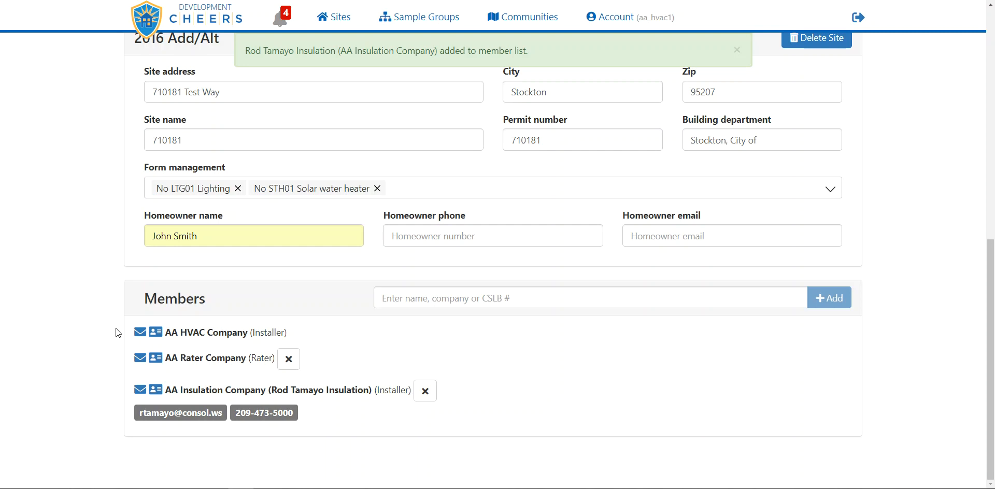
{"action": "scroll", "coordinate": [116, 332], "scroll_direction": "up", "scroll_amount": 10}
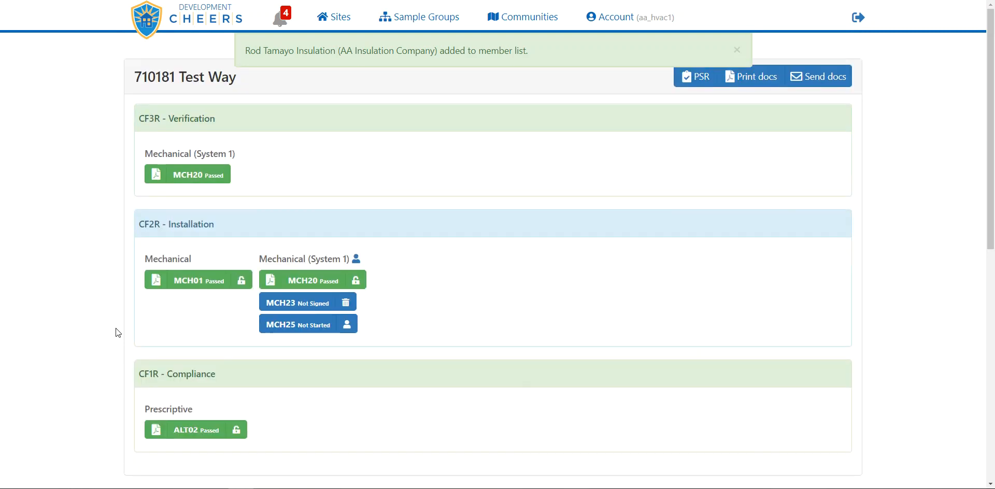